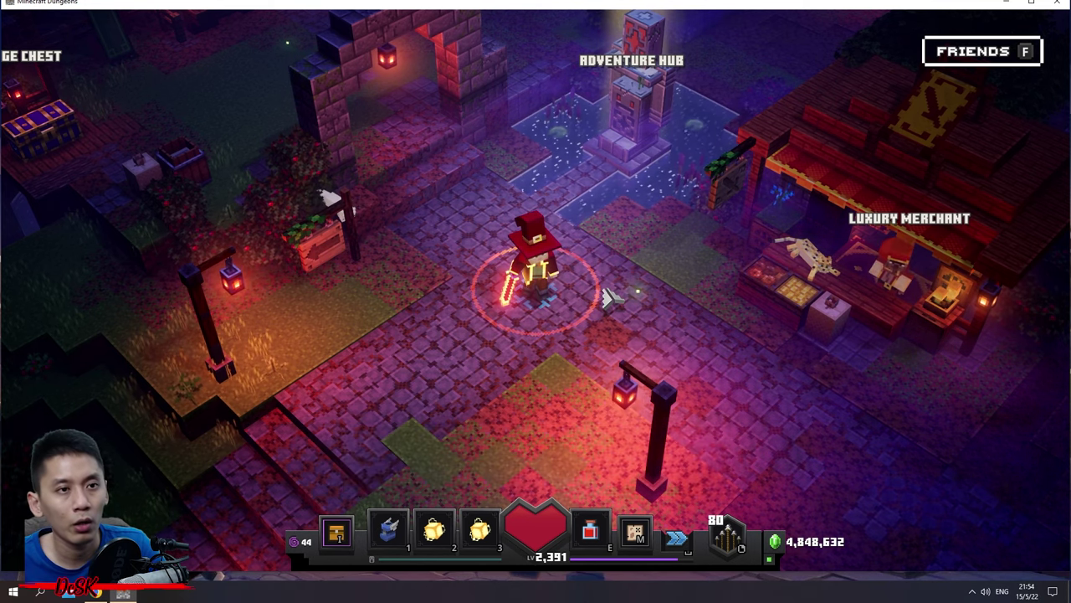
# Check the local players list, close it, and walk the hero around the camp.
pyautogui.press('f')
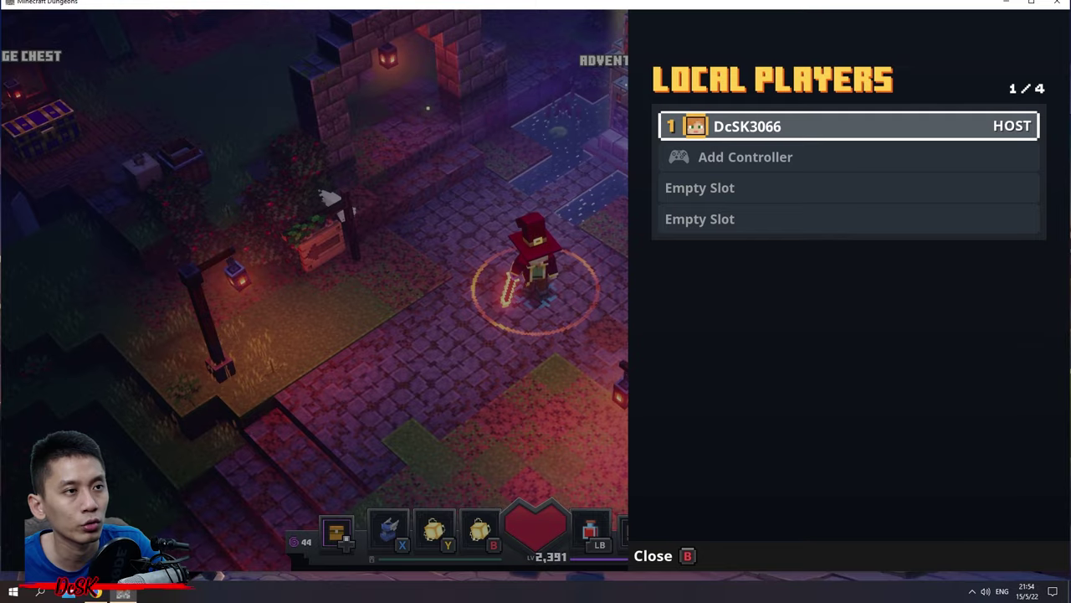
pyautogui.press('Escape')
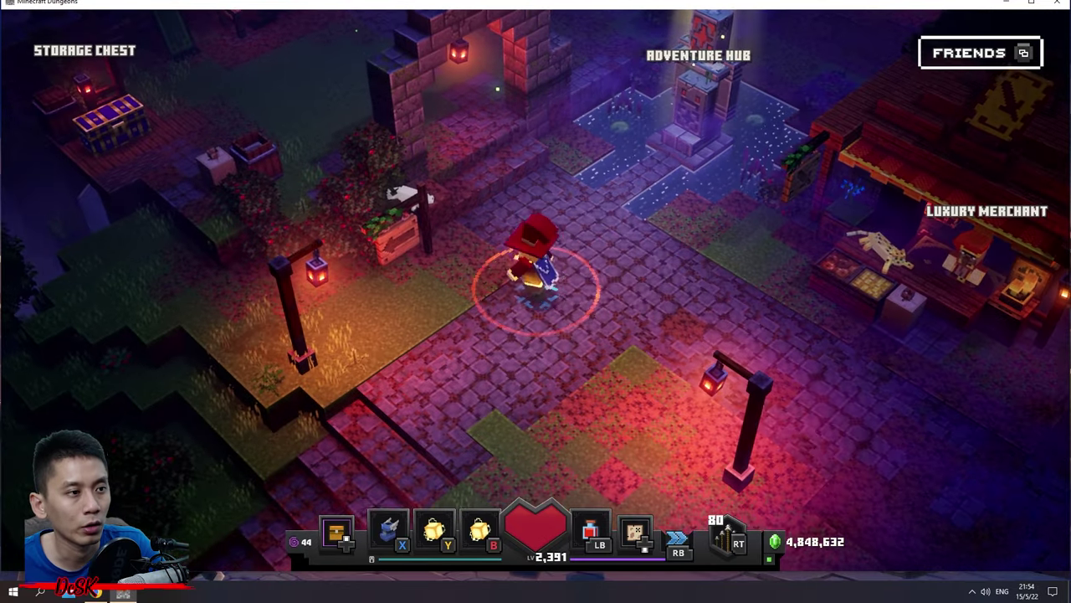
pyautogui.hotkey('s', 'd')
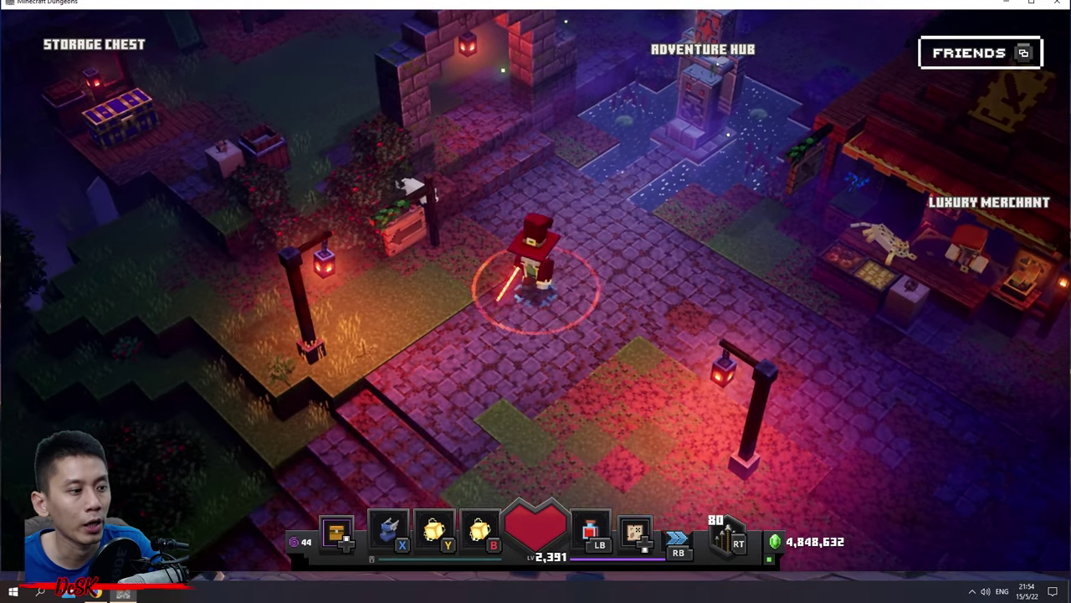
pyautogui.press('a')
pyautogui.hotkey('w', 'd')
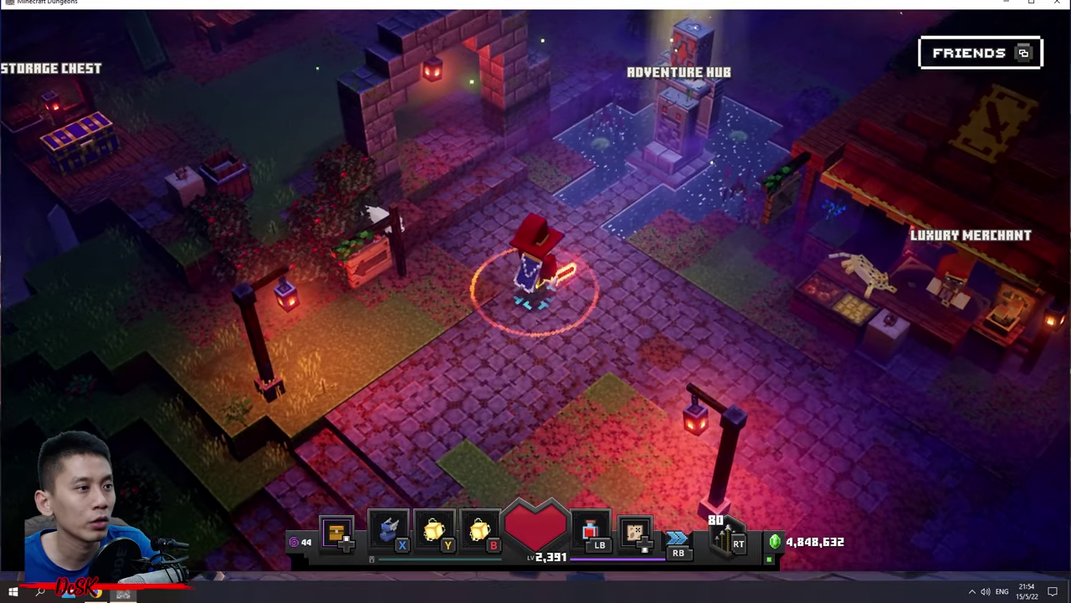
pyautogui.hotkey('s', 'a')
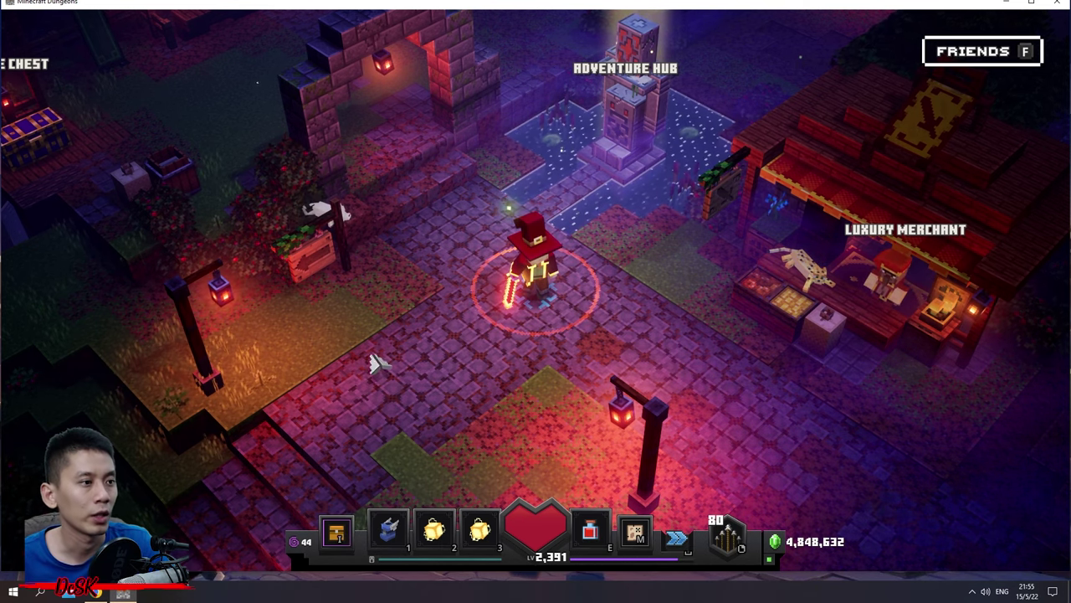
# Quit the game to the desktop and confirm.
pyautogui.press('Escape')
pyautogui.click(419, 448)
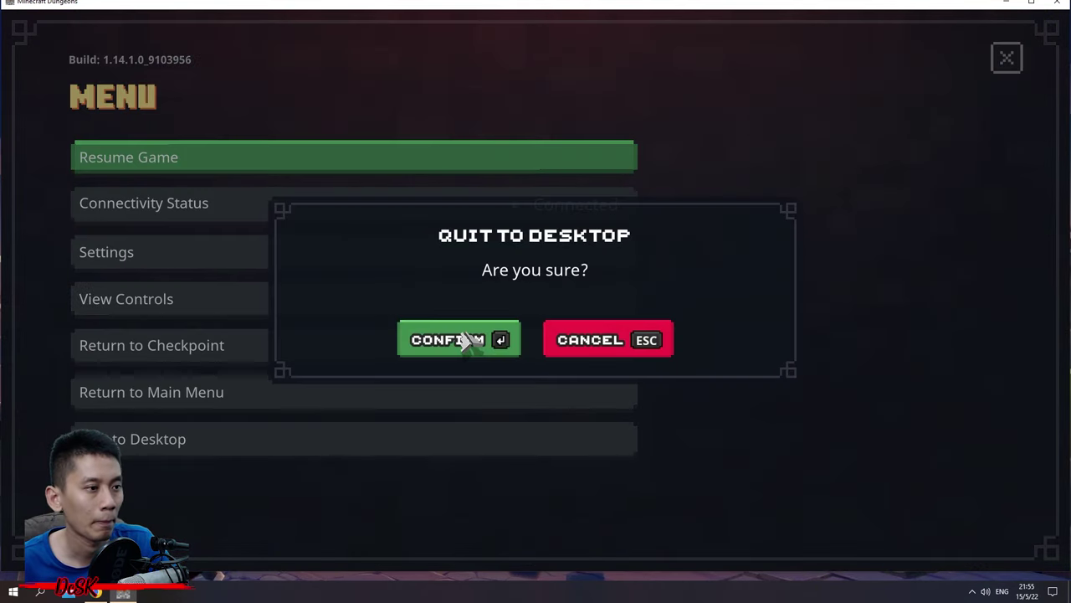
pyautogui.click(431, 336)
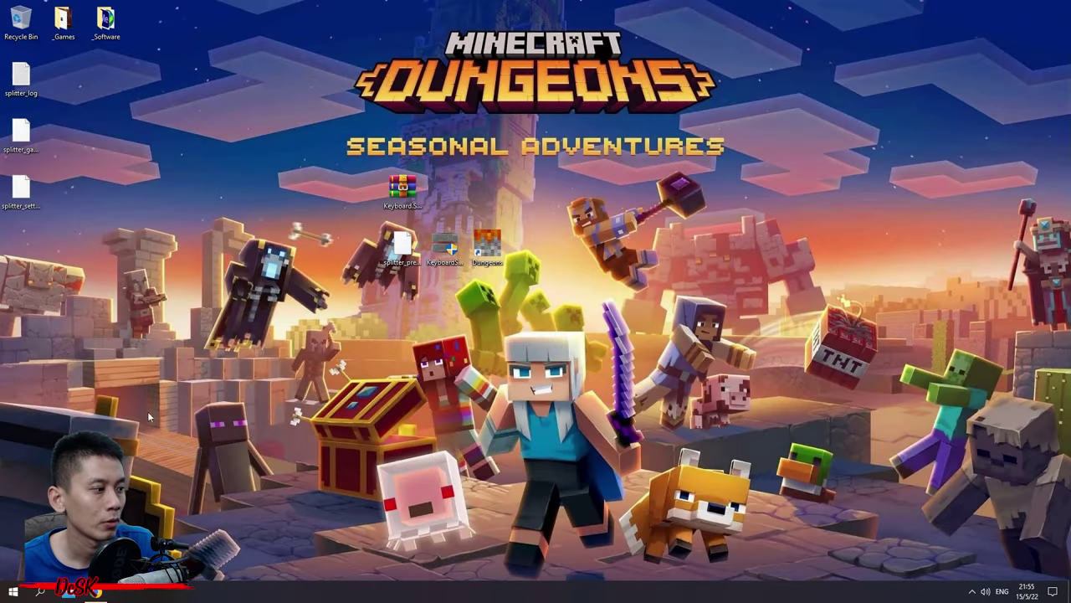
# Switch to Chrome, look at the Release 2.2 page of the KeyboardSplitterXbox repository, and minimise the browser.
pyautogui.click(94, 591)
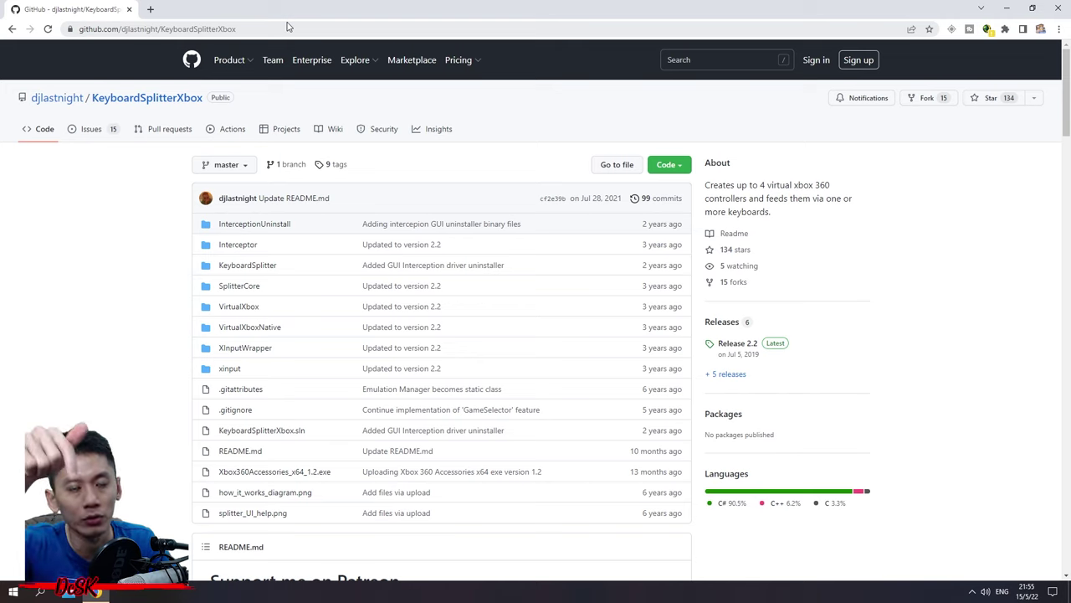
pyautogui.click(750, 351)
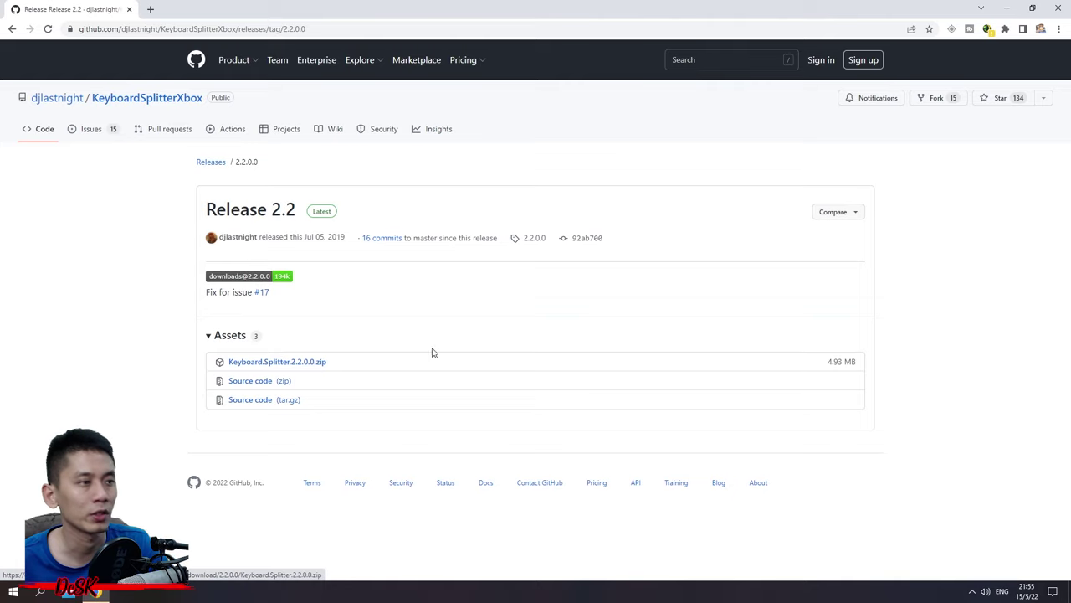
pyautogui.click(1009, 6)
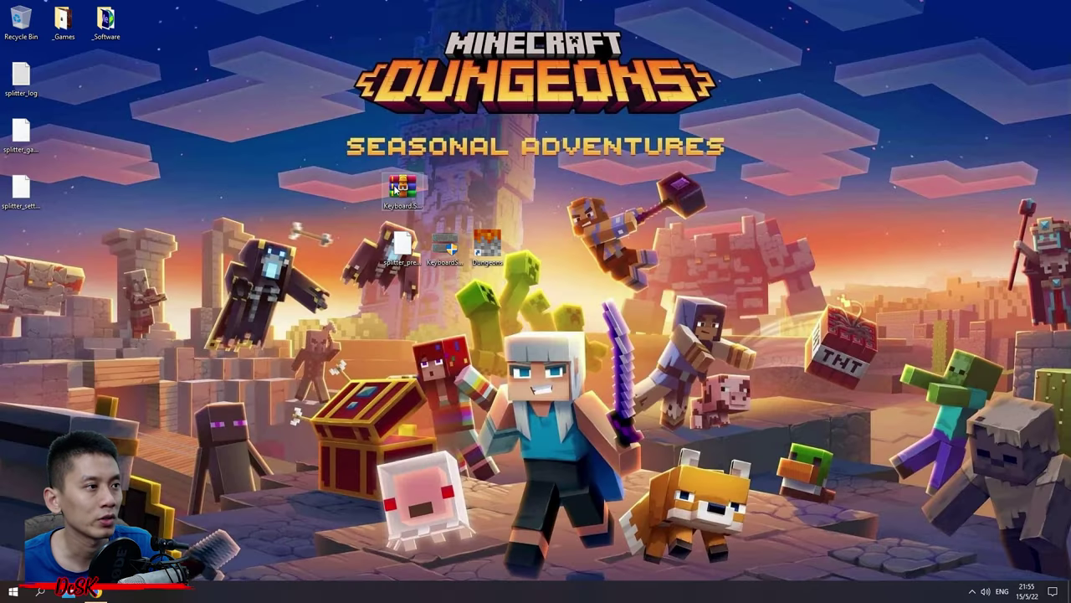
# Open the Keyboard.Splitter.2.2.0.0.zip archive, select splitter_presets.xml and KeyboardSplitter.exe to view them, and close the archive.
pyautogui.doubleClick(404, 190)
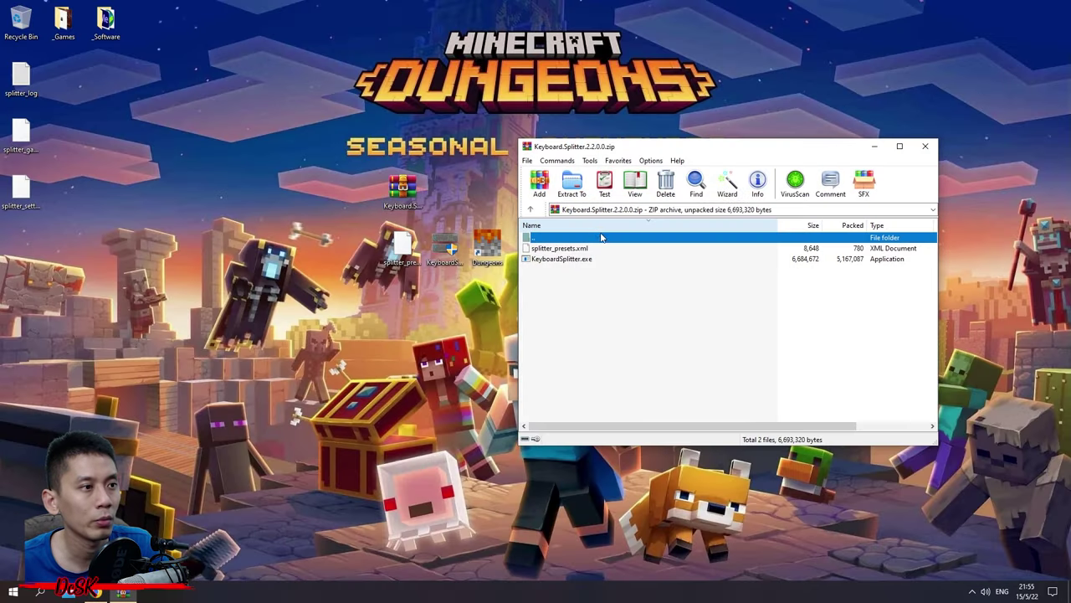
pyautogui.moveTo(596, 281); pyautogui.dragTo(570, 257)
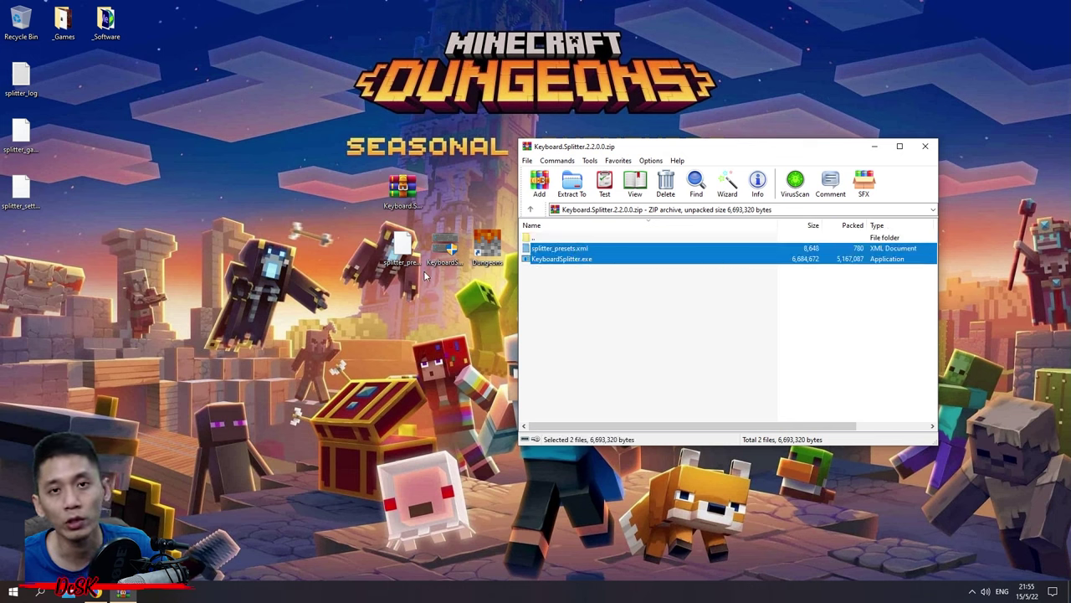
pyautogui.click(925, 146)
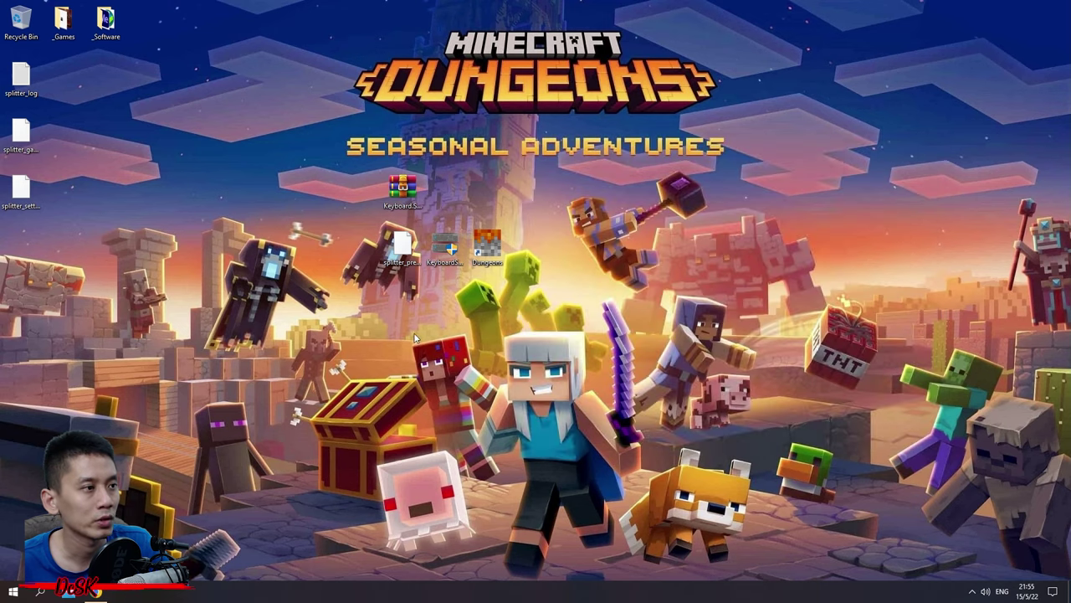
# Launch KeyboardSplitter from the desktop and move its window clear of the desktop shortcuts.
pyautogui.click(450, 256)
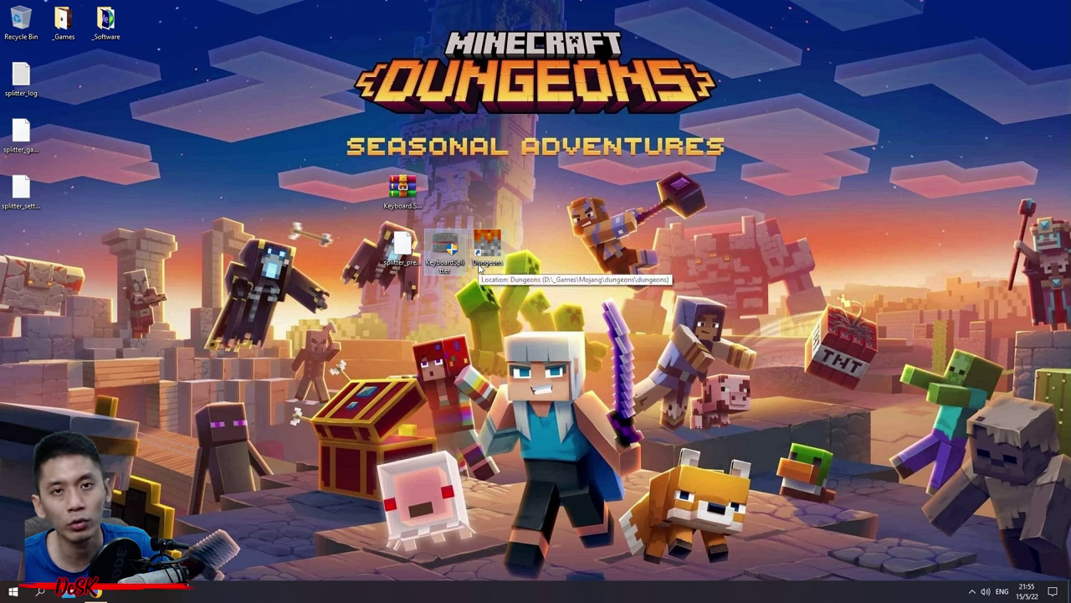
pyautogui.doubleClick(450, 250)
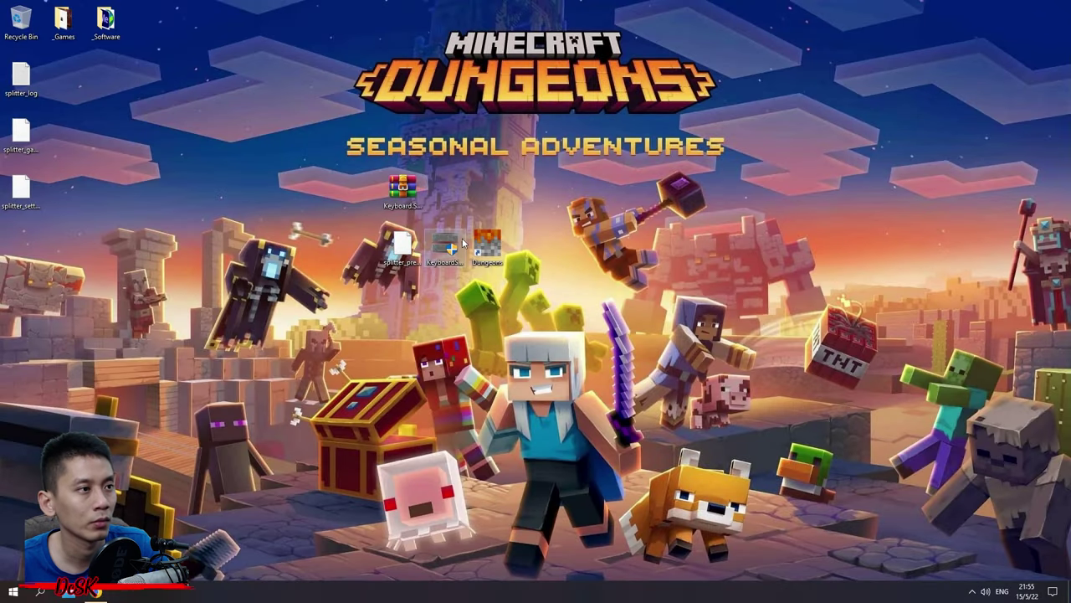
pyautogui.moveTo(219, 58); pyautogui.dragTo(695, 176)
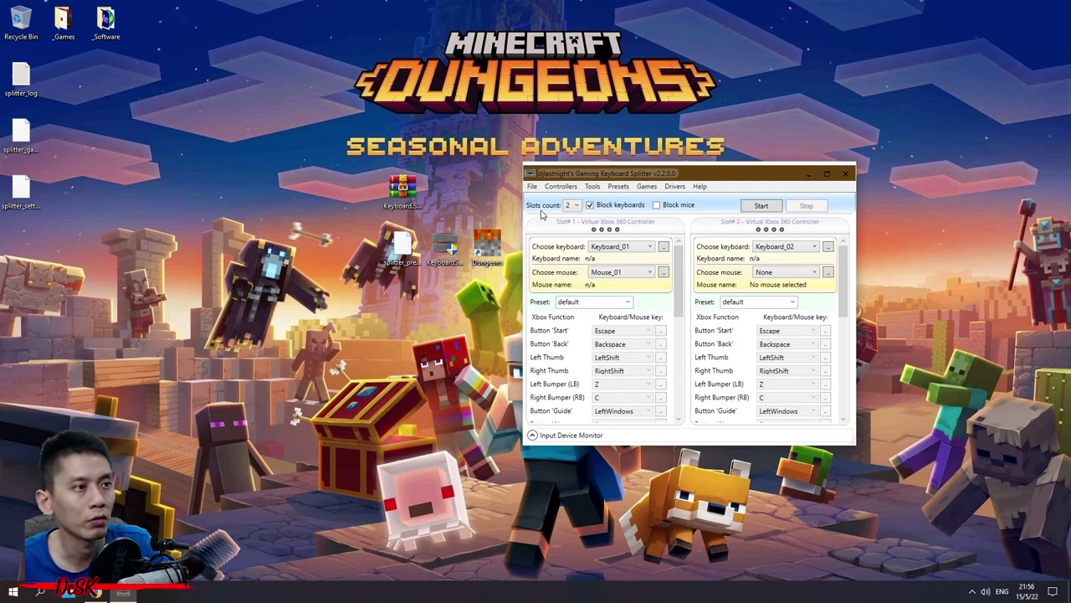
# Set the slots count to 1 and turn off keyboard blocking.
pyautogui.click(575, 207)
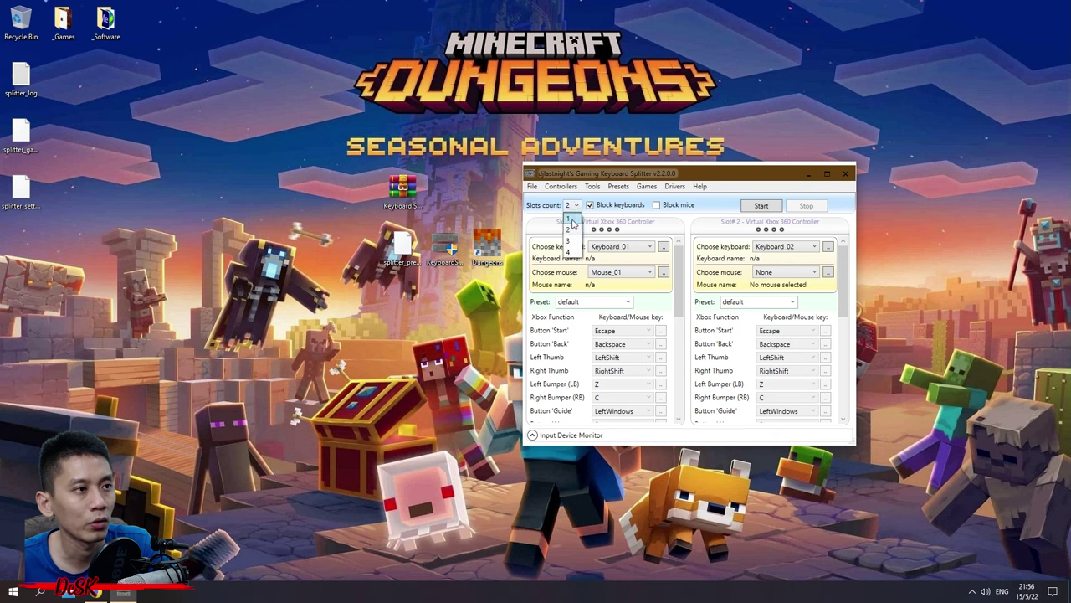
pyautogui.click(571, 219)
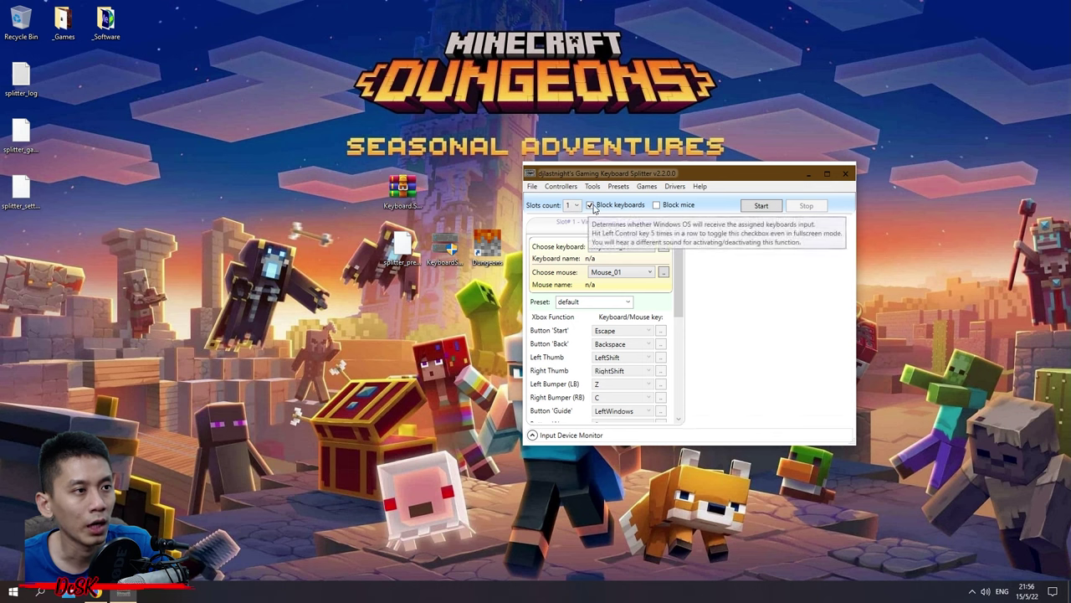
pyautogui.click(591, 206)
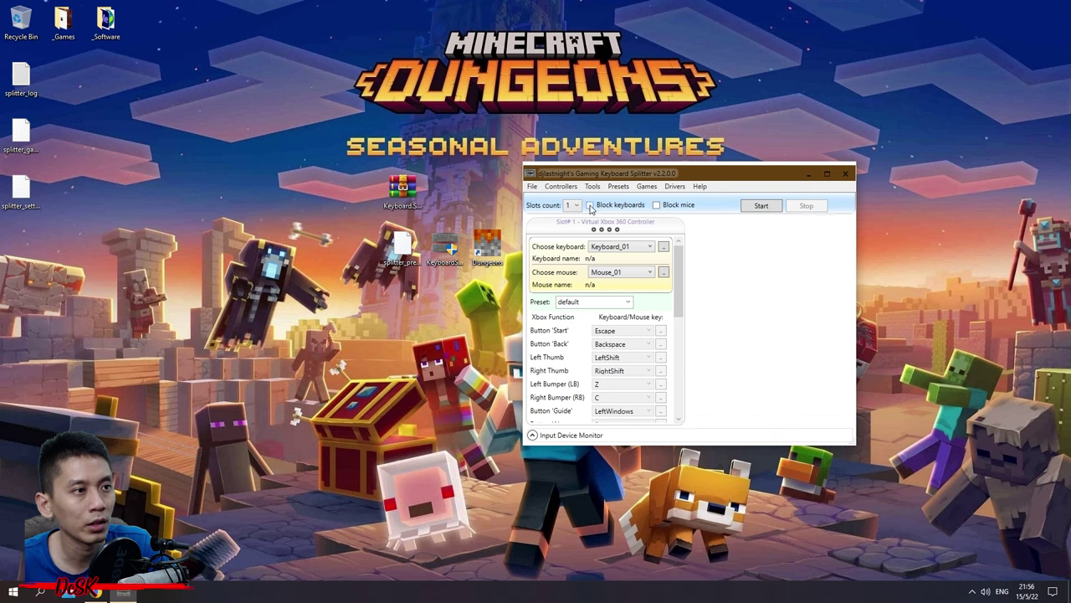
# Assign Keyboard_02 to slot 1 by detecting the keyboard, and start the virtual Xbox 360 controller.
pyautogui.click(664, 249)
pyautogui.press('Return')
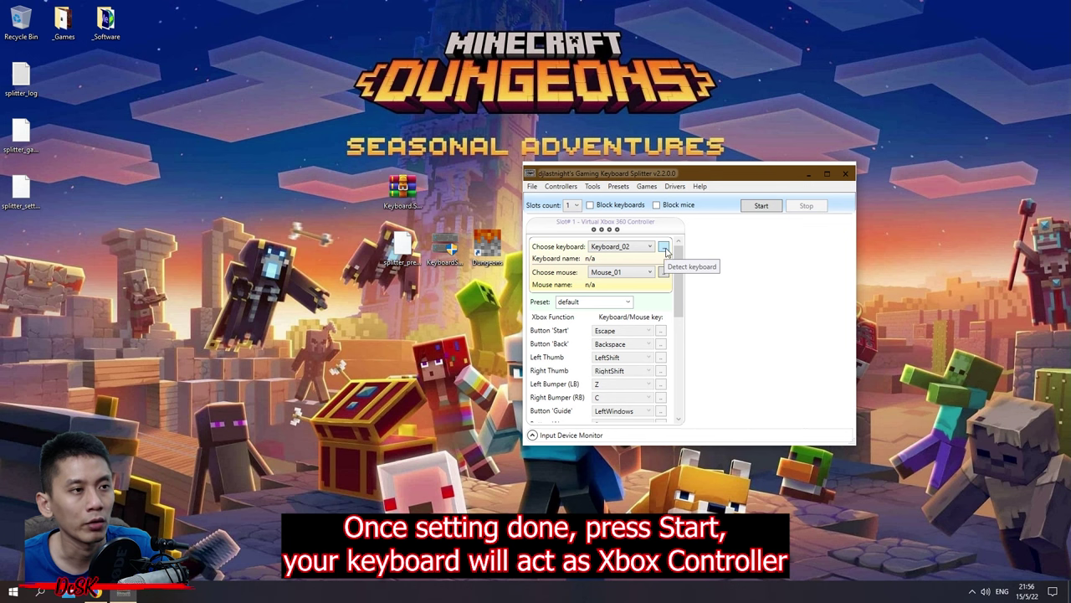
pyautogui.click(760, 206)
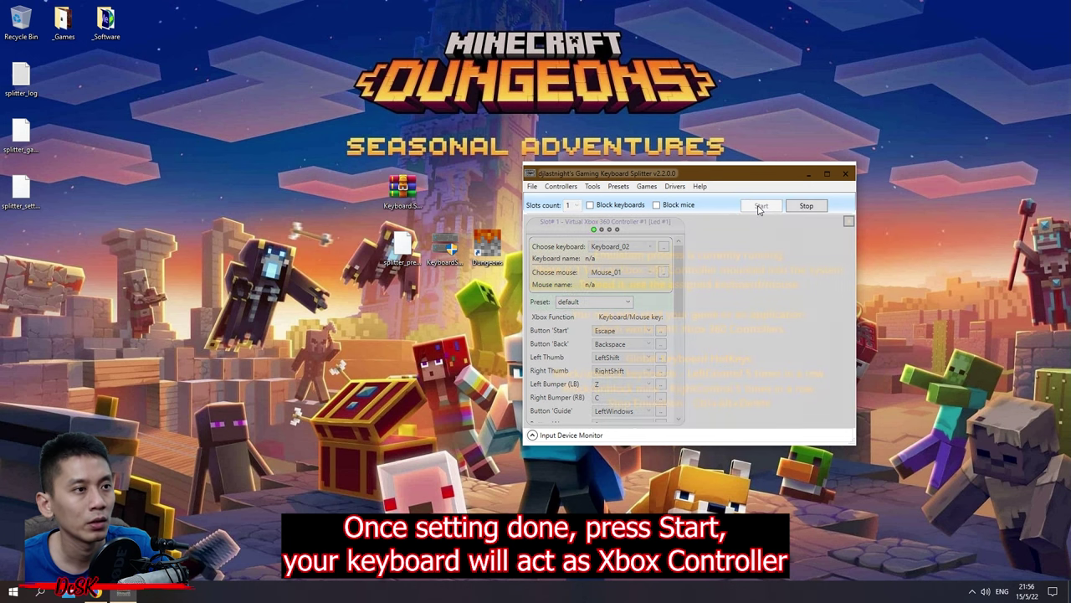
# Launch Minecraft Dungeons from its desktop shortcut and continue past the title screen to the main menu.
pyautogui.click(512, 282)
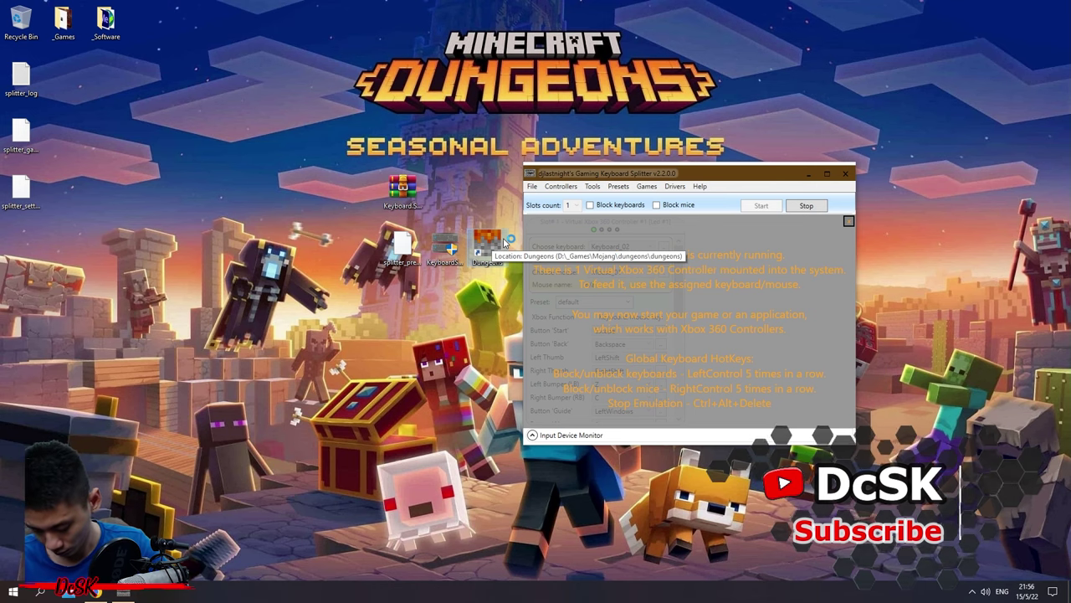
pyautogui.doubleClick(504, 242)
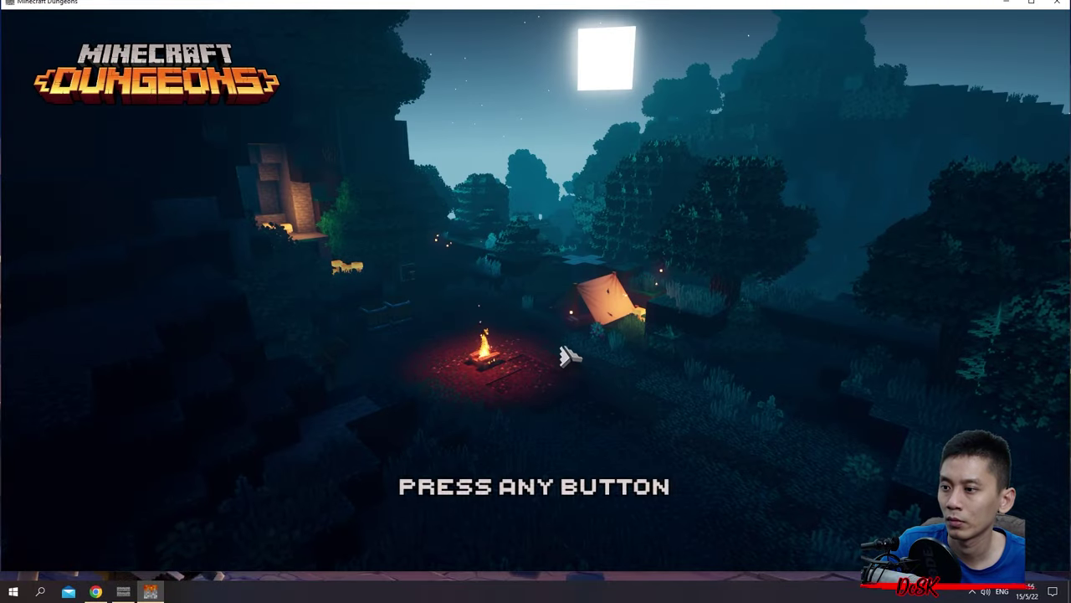
pyautogui.click(560, 348)
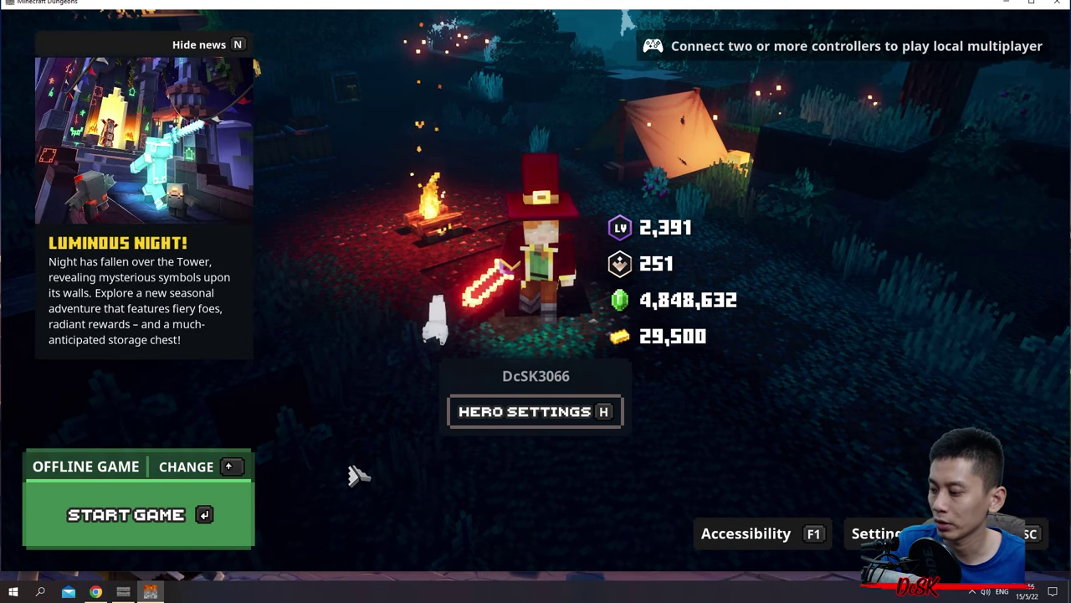
# Hide and show the news panel repeatedly to test the virtual controller's input.
pyautogui.press('n')
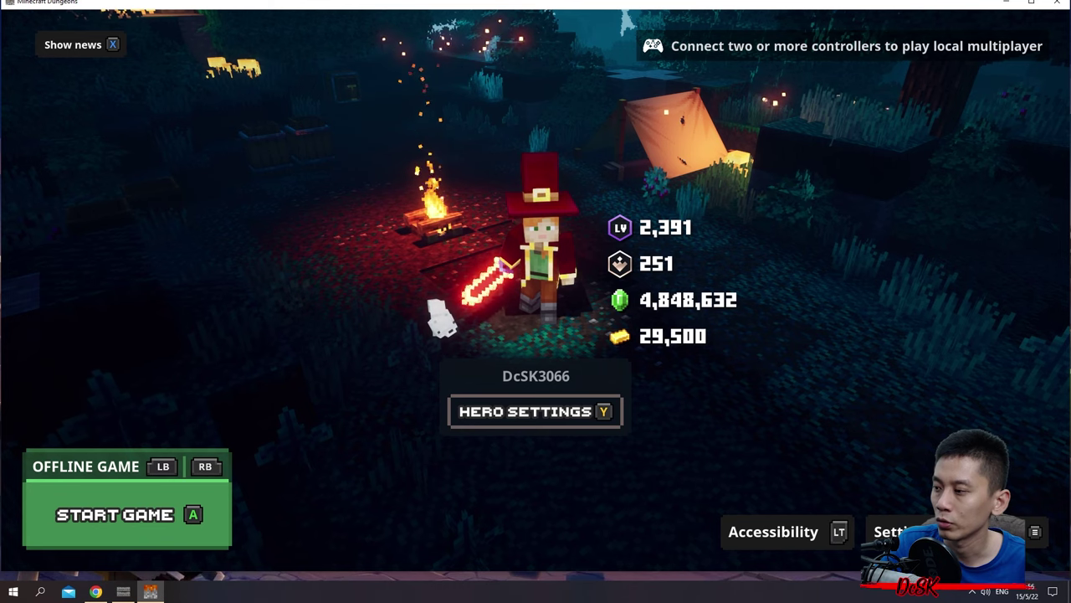
pyautogui.press('n')
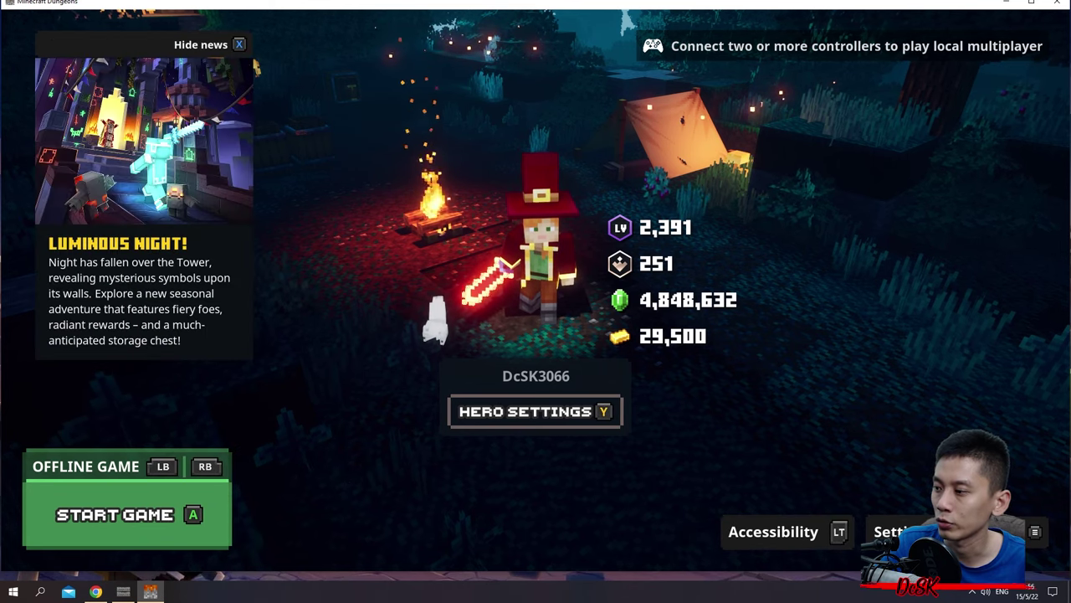
pyautogui.press('n')
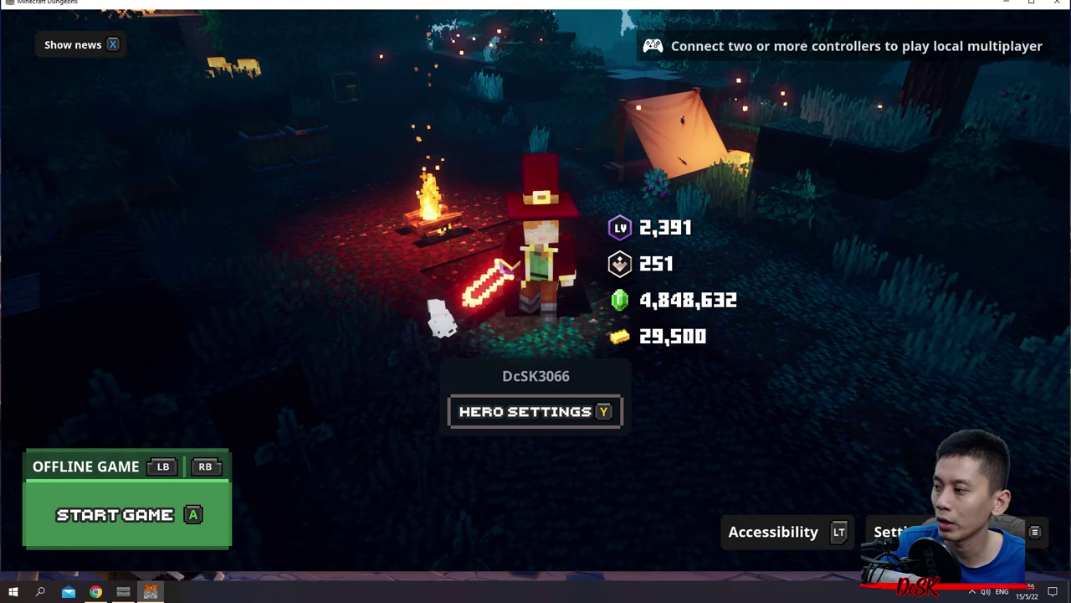
pyautogui.press('n')
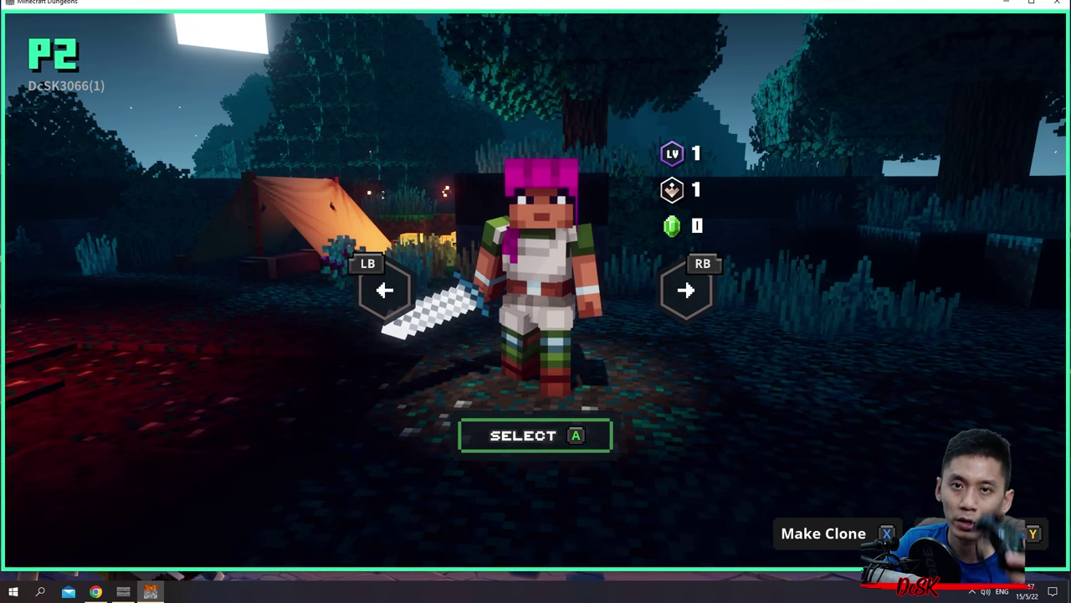
# Select the pink-haired level 1 hero for P2, and stop and close Keyboard Splitter.
pyautogui.press('Return')
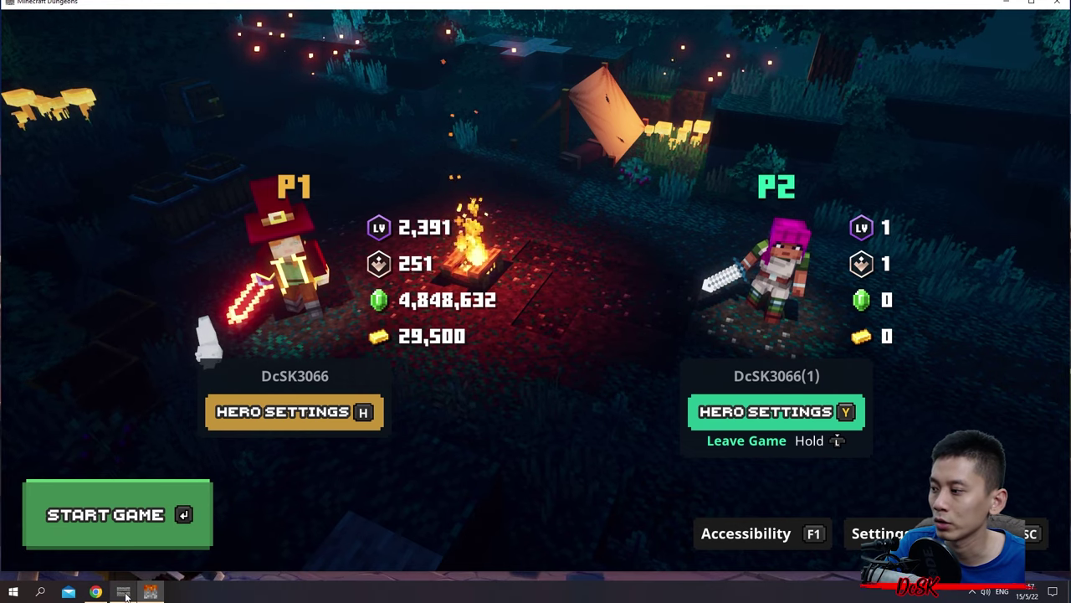
pyautogui.click(149, 591)
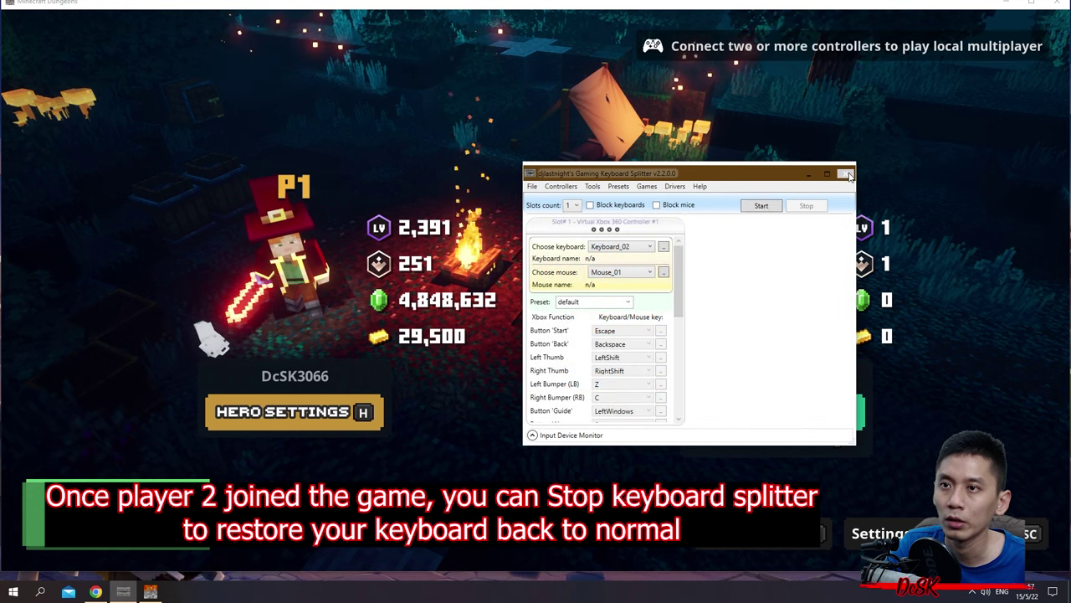
pyautogui.click(847, 175)
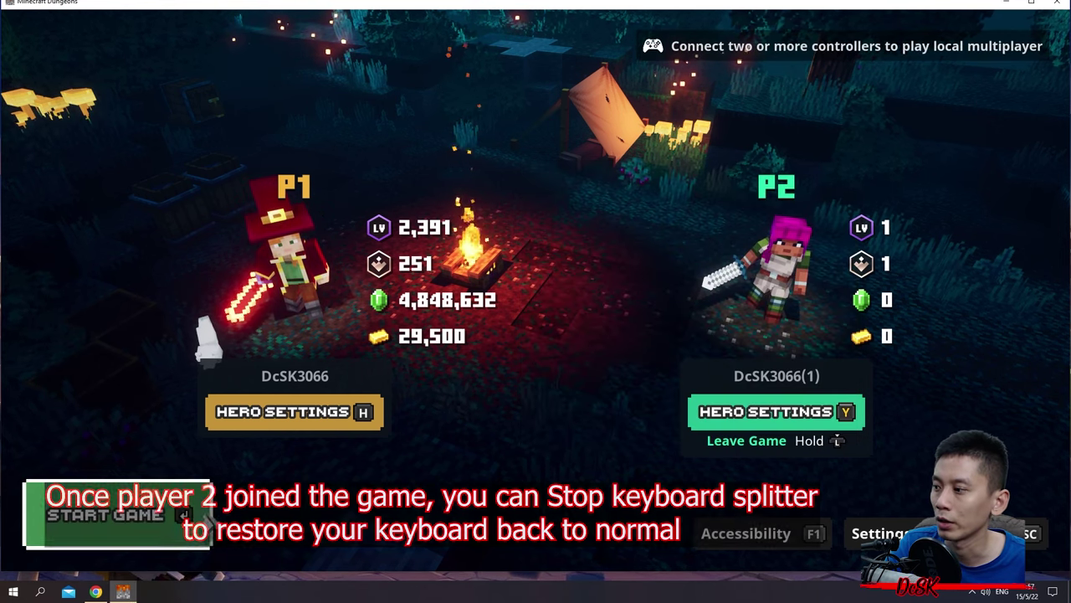
# Start the two-player game and walk P1 around the camp near P2.
pyautogui.click(199, 519)
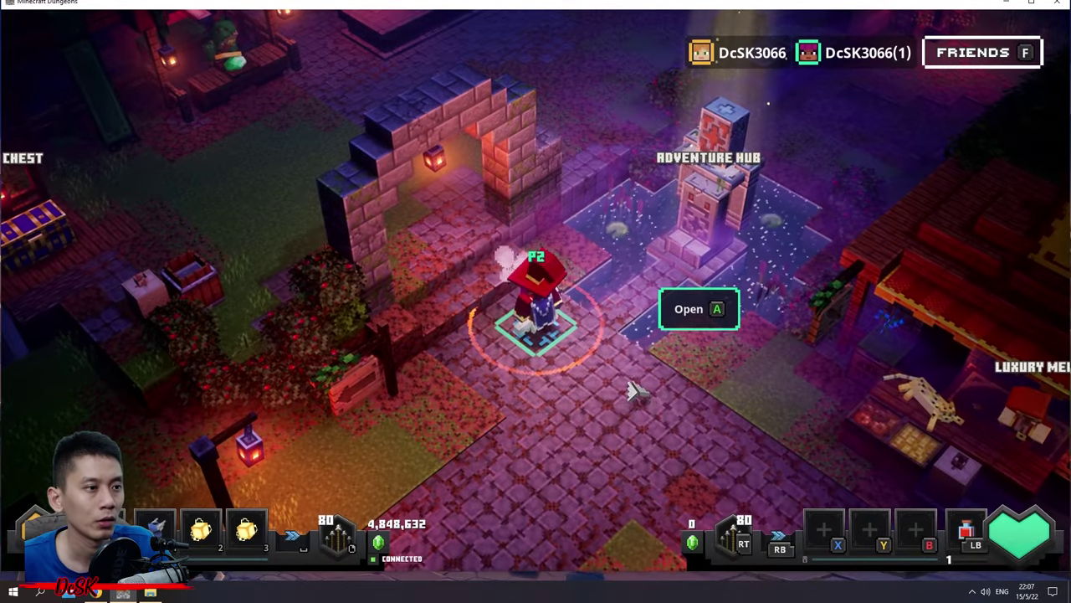
pyautogui.moveTo(630, 390)
pyautogui.mouseDown()
pyautogui.moveTo(700, 419)
pyautogui.moveTo(631, 486)
pyautogui.moveTo(377, 488)
pyautogui.moveTo(442, 309)
pyautogui.mouseUp()
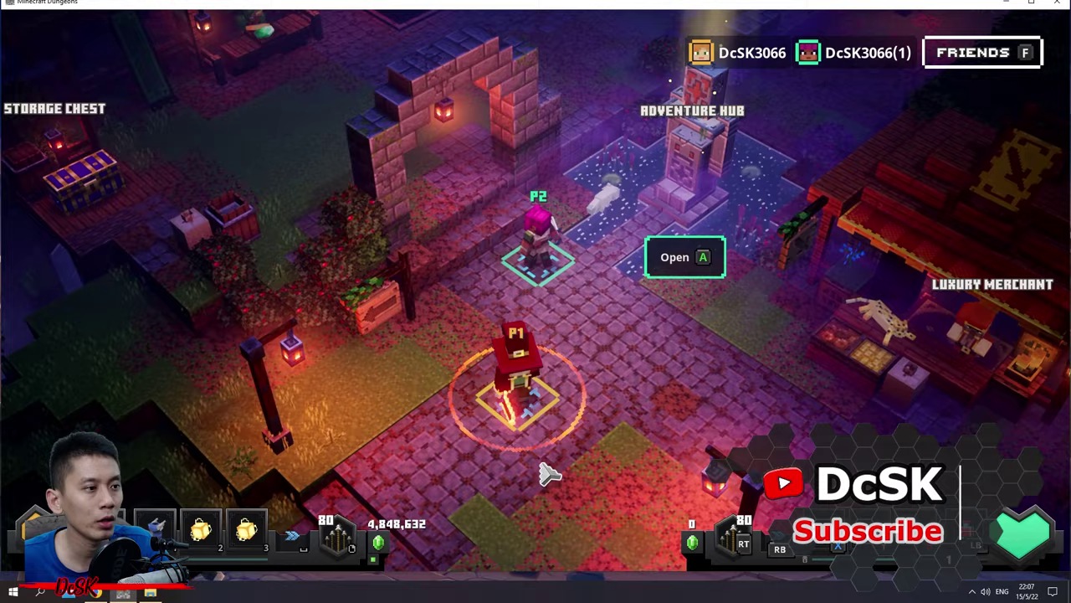
pyautogui.moveTo(550, 473); pyautogui.dragTo(735, 404)
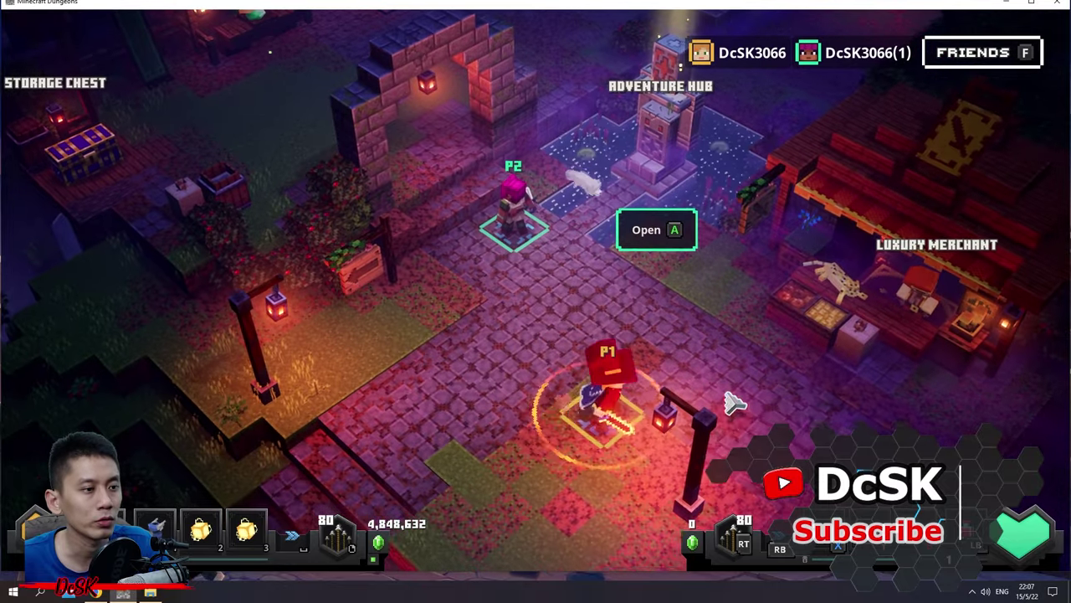
pyautogui.press('a')
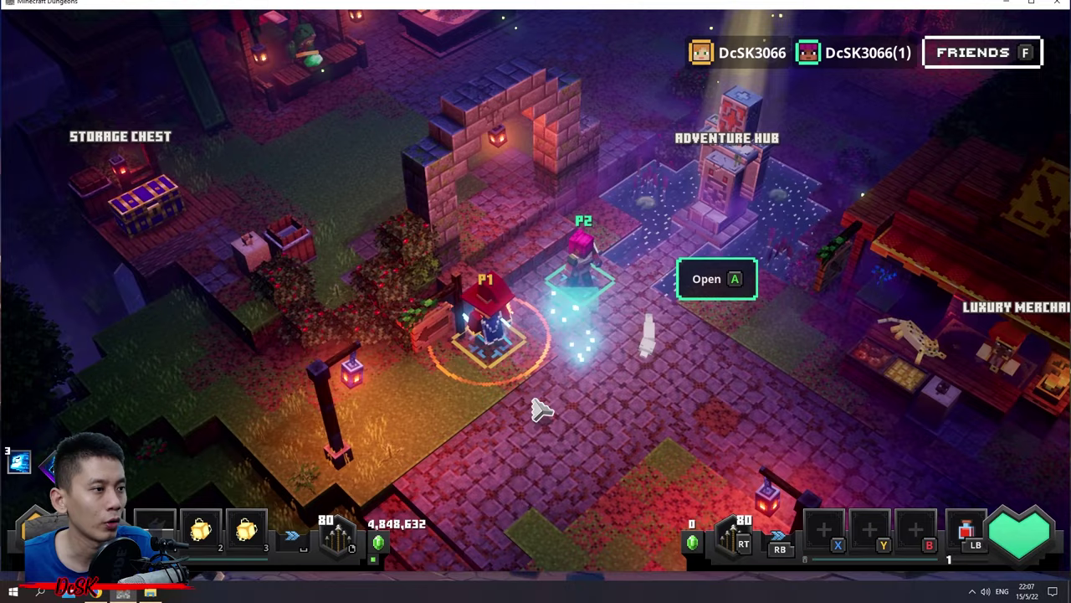
pyautogui.moveTo(541, 410); pyautogui.dragTo(596, 425)
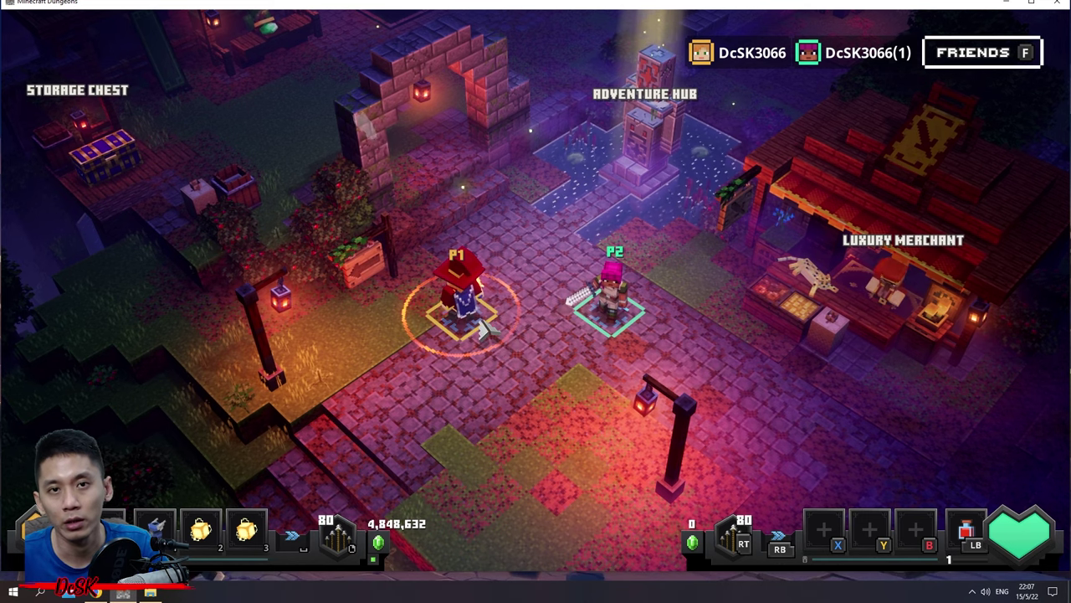
pyautogui.click(499, 270)
pyautogui.click(469, 327)
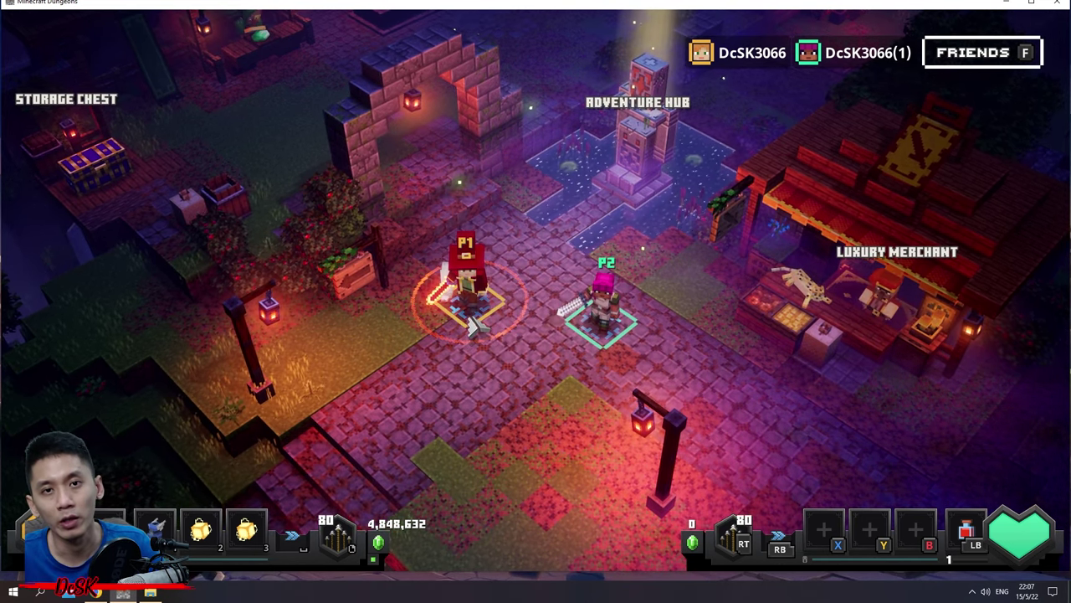